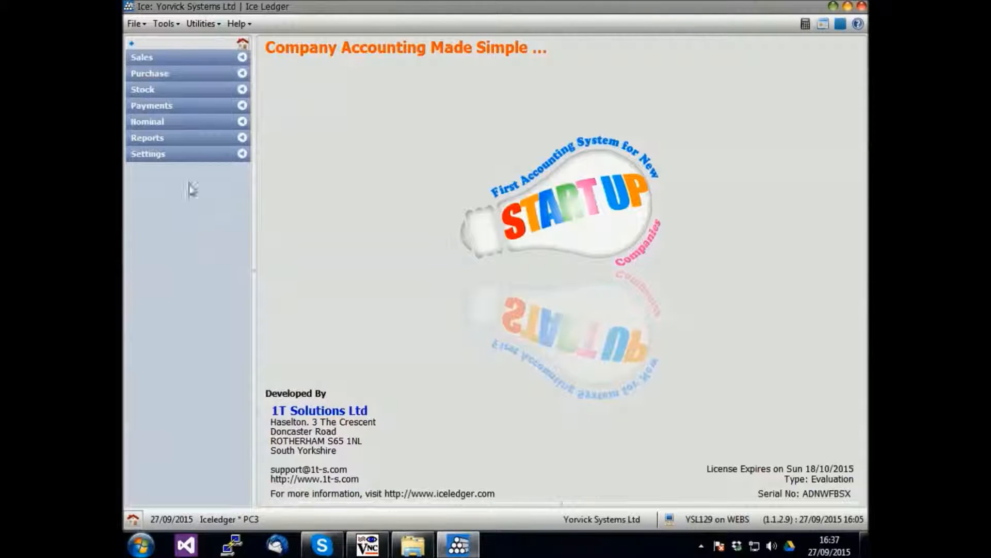
Open Company General configuration, then view the server's D:\temp folder in TightVNC.
left_click(189, 155)
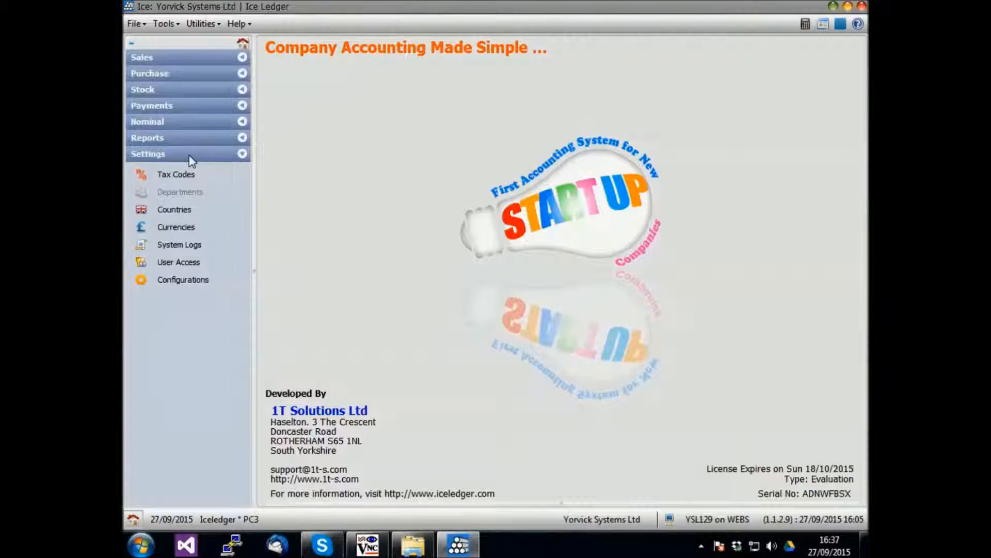
left_click(184, 281)
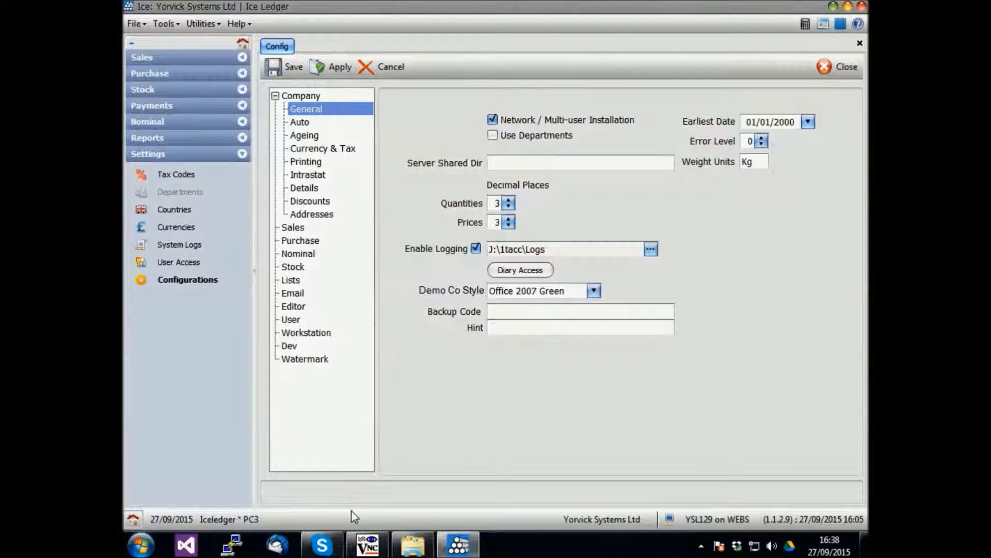
left_click(364, 547)
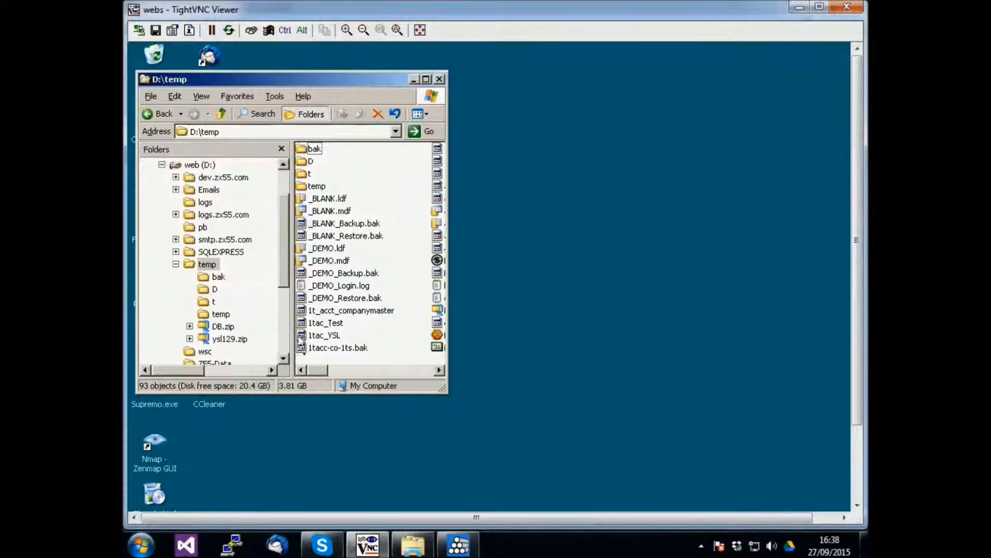
Set Server Shared Dir to D:\Temp and enter a backup code with hint 'My special password for demo video'.
left_click(370, 549)
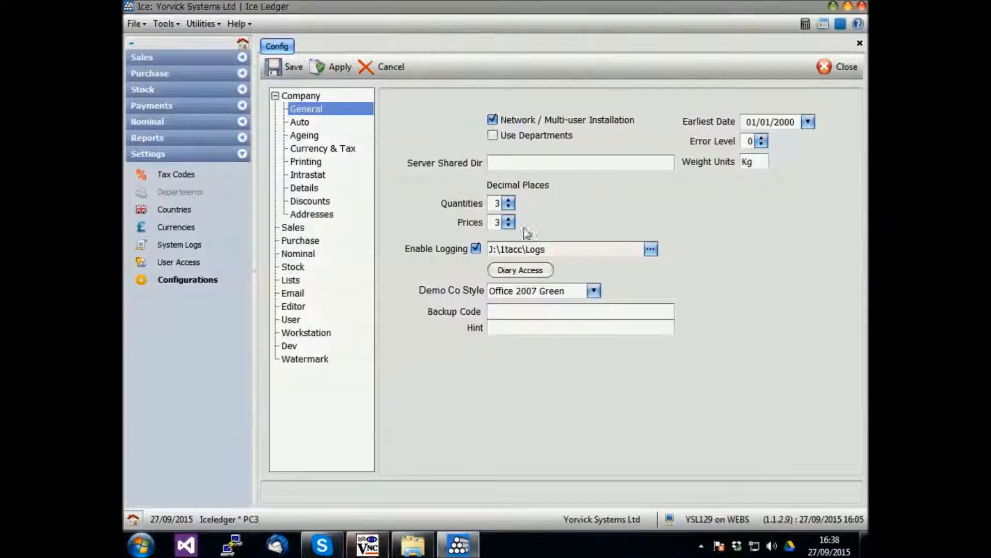
type("D:\\Temp")
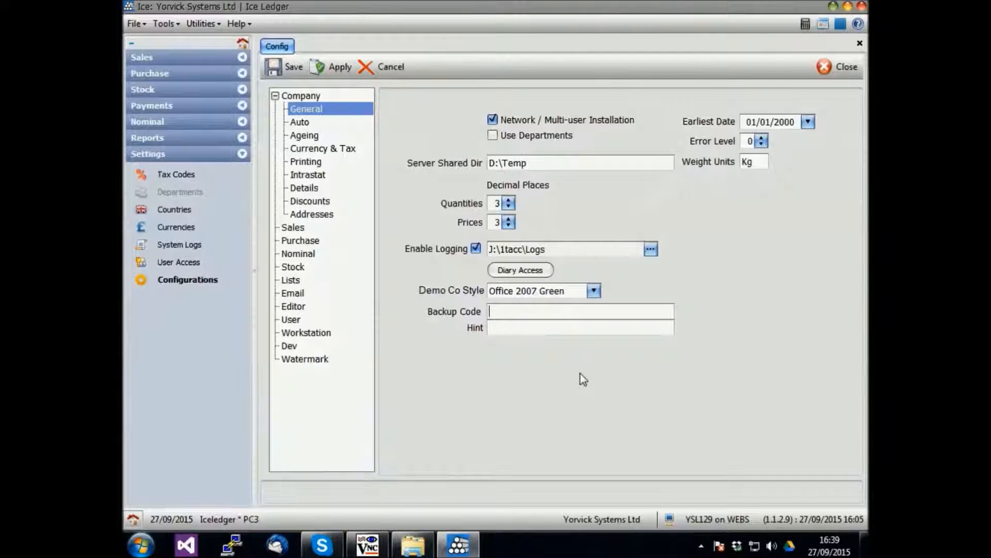
type("Password")
left_click(563, 326)
type("My special pas")
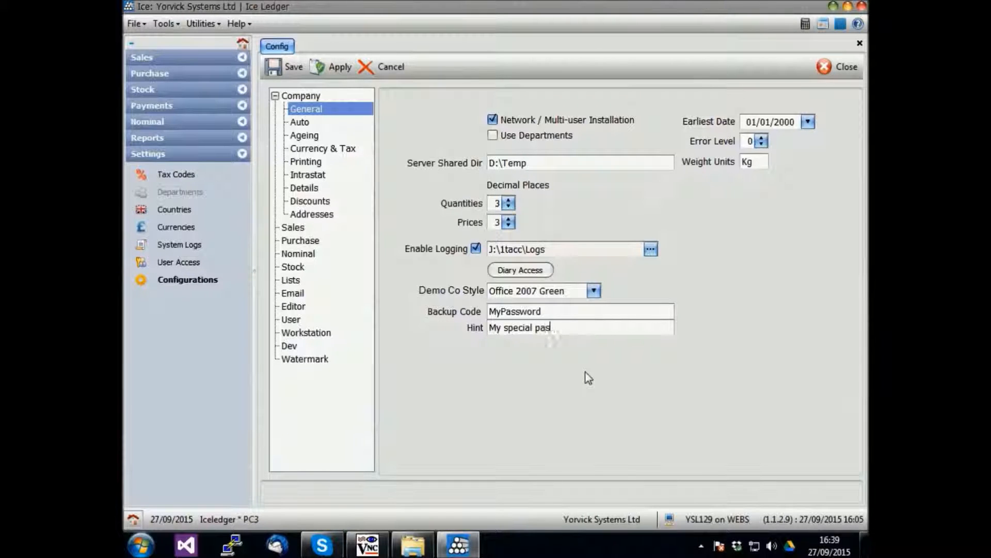
type("sword for demo videos")
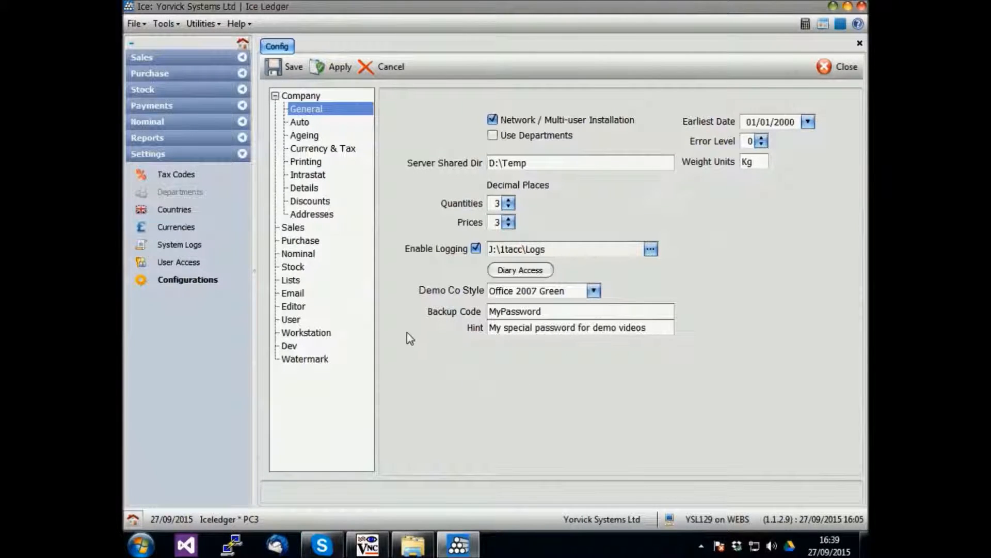
left_click(310, 124)
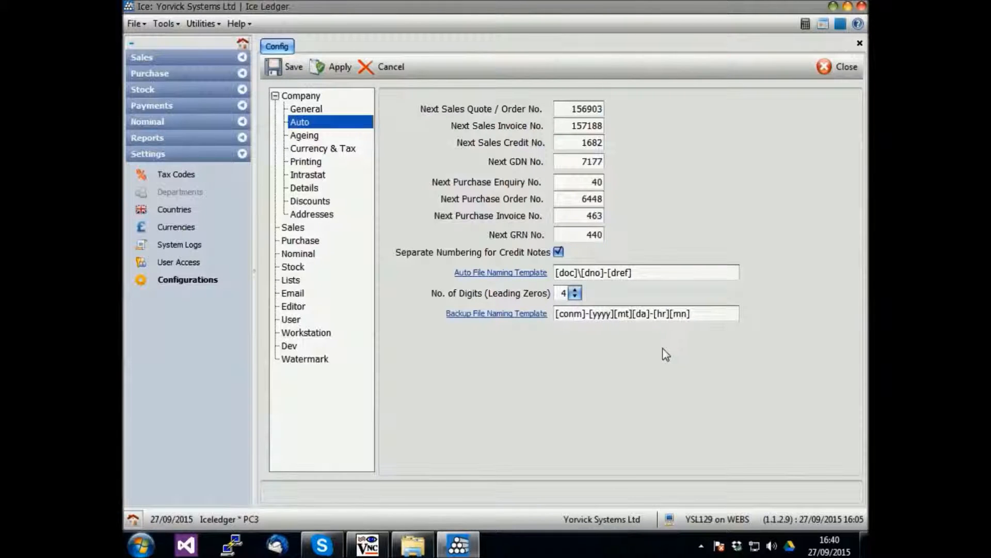
Review the Backup File Naming Template on the Company Auto configuration page.
mouse_move(625, 317)
Set the Workstation's Database Server Shared Folder to X:\temp.
left_click(338, 332)
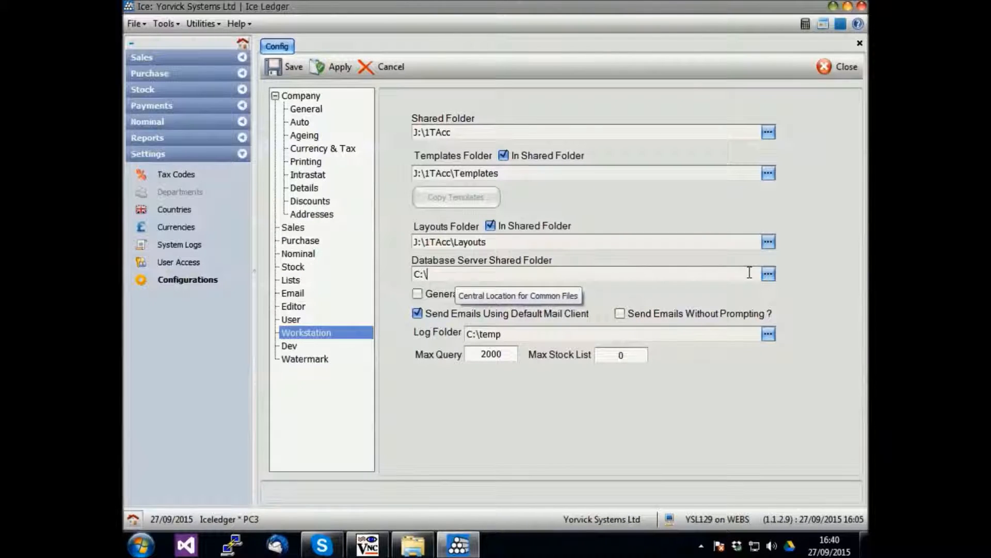
left_click(768, 275)
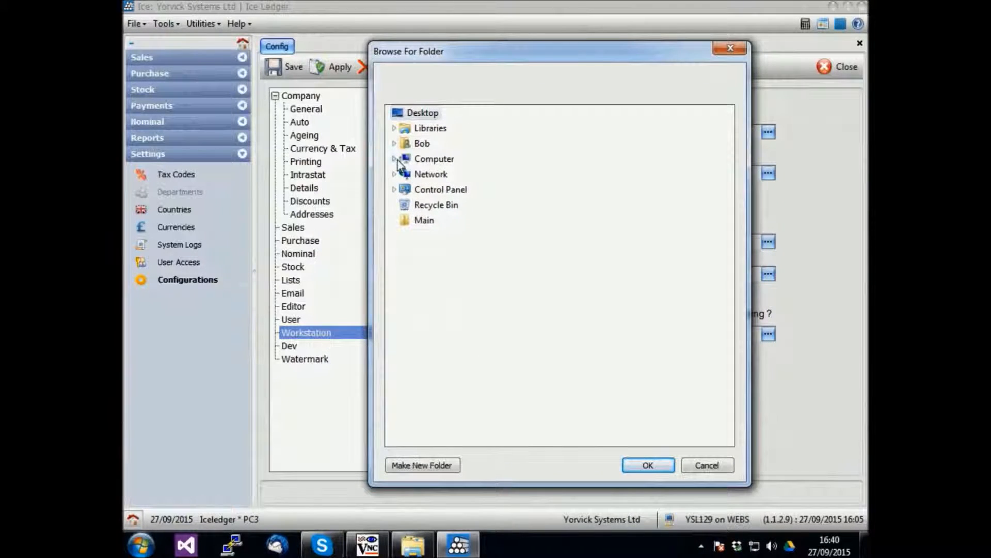
left_click(394, 159)
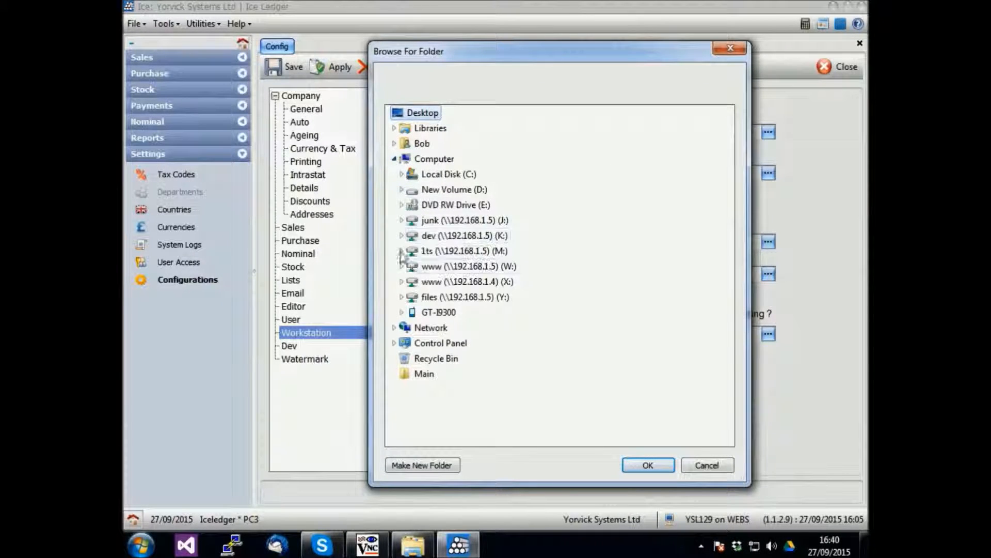
left_click(402, 281)
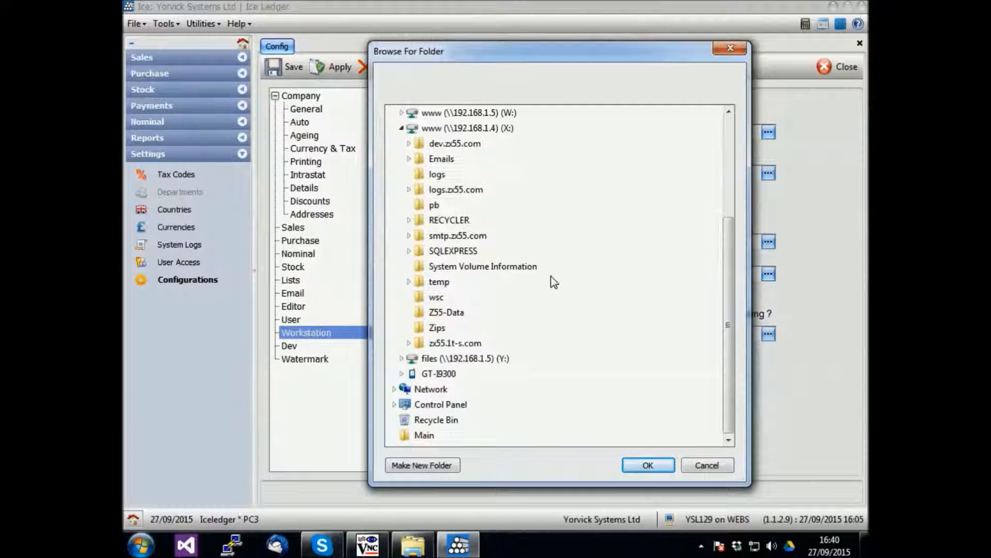
left_click(448, 283)
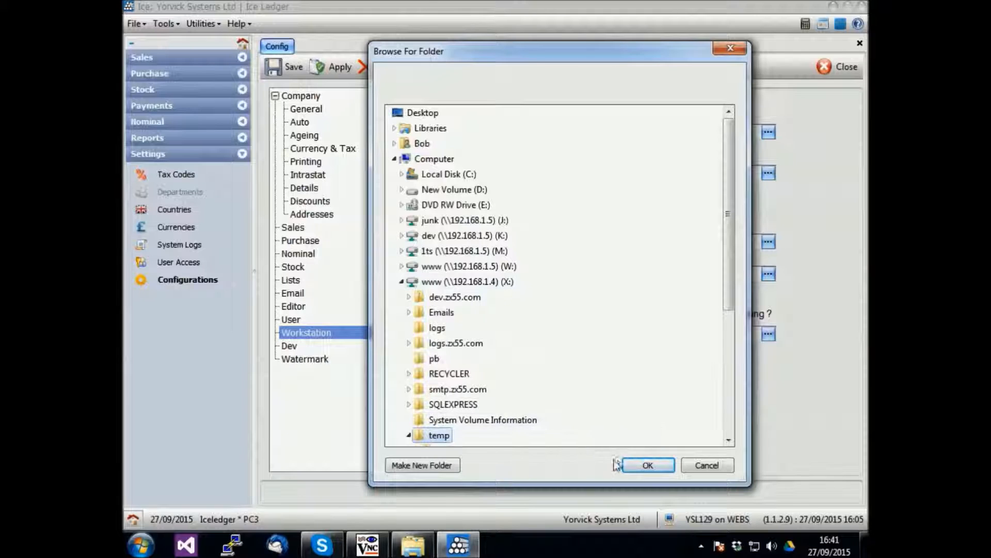
left_click(647, 465)
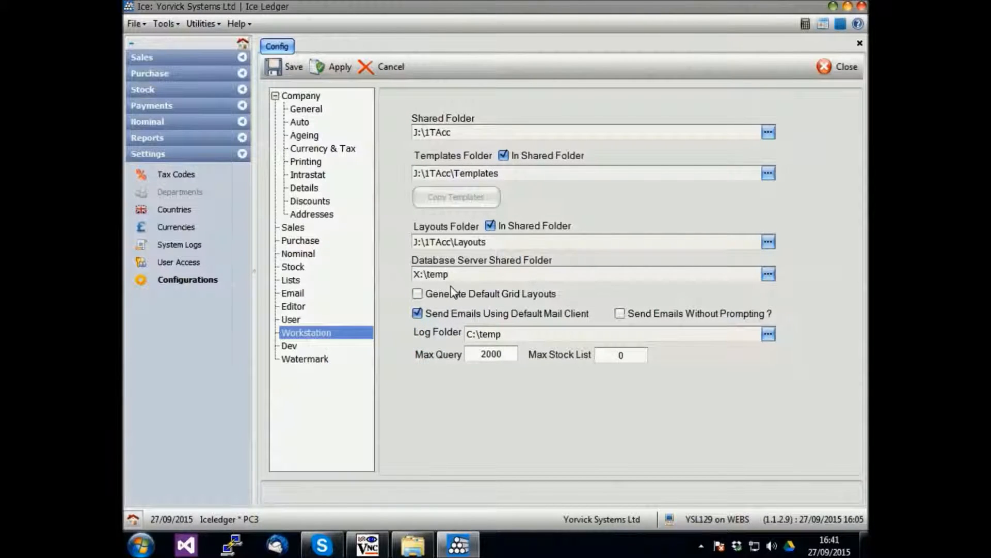
Save the configuration and start Backup Data from the Utilities menu.
left_click(283, 69)
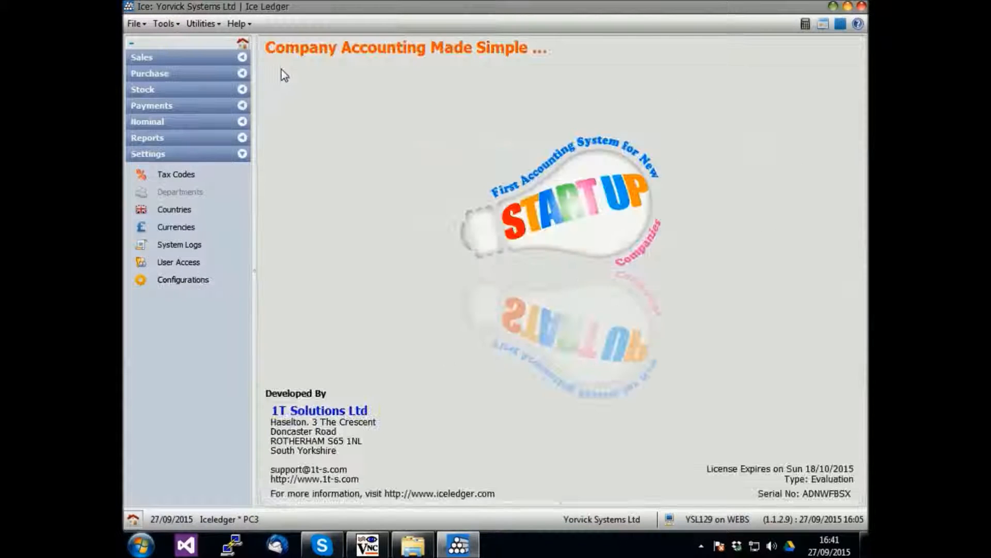
left_click(201, 24)
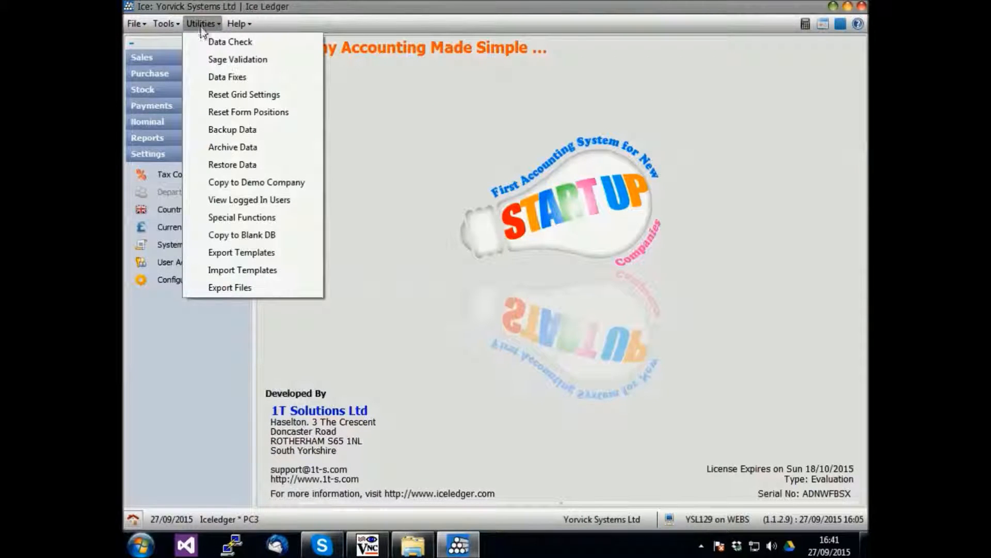
left_click(308, 131)
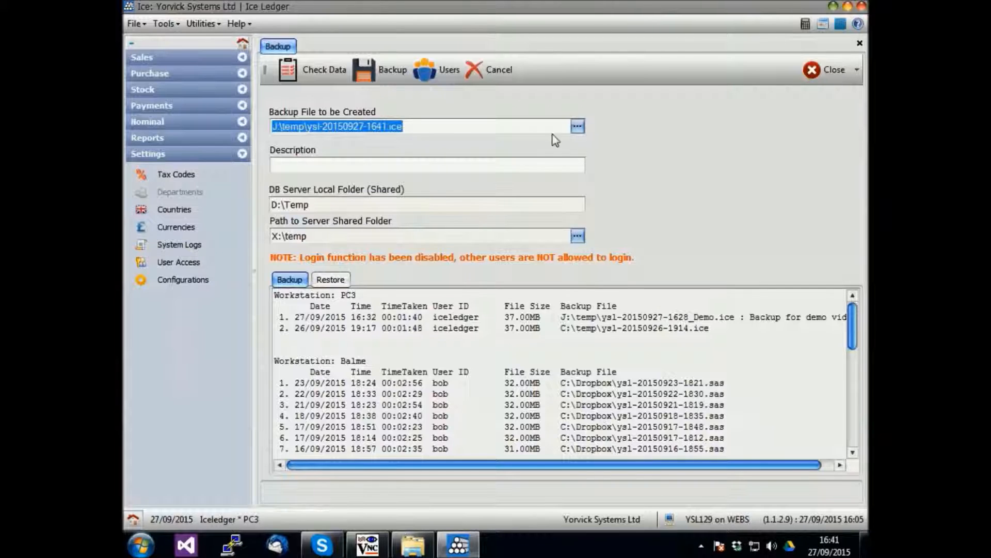
left_click(577, 127)
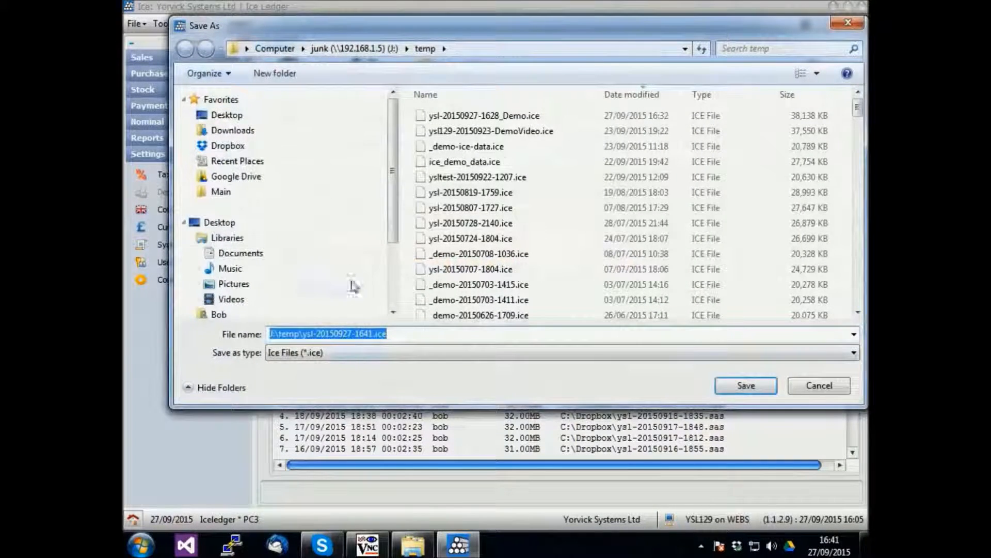
scroll(387, 228, "down", 2)
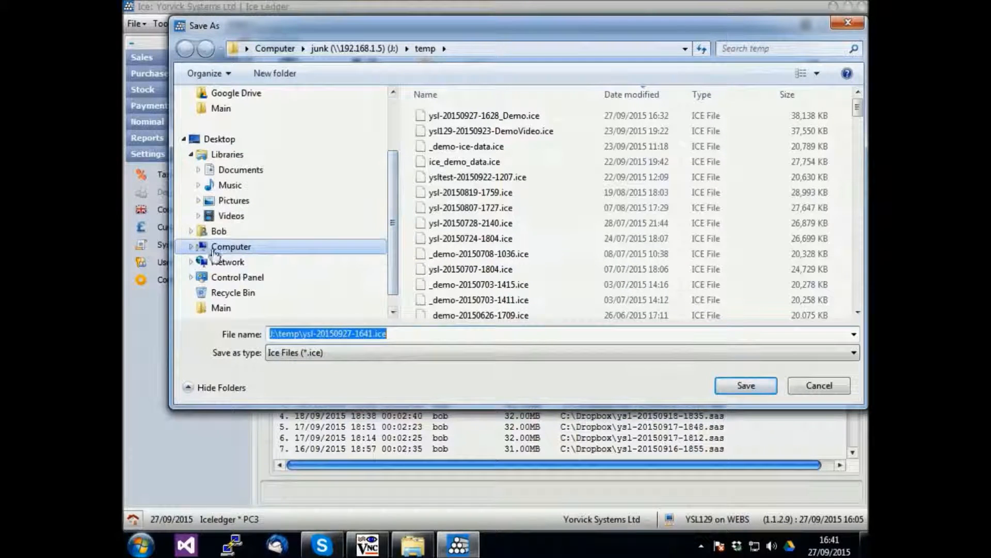
left_click(191, 246)
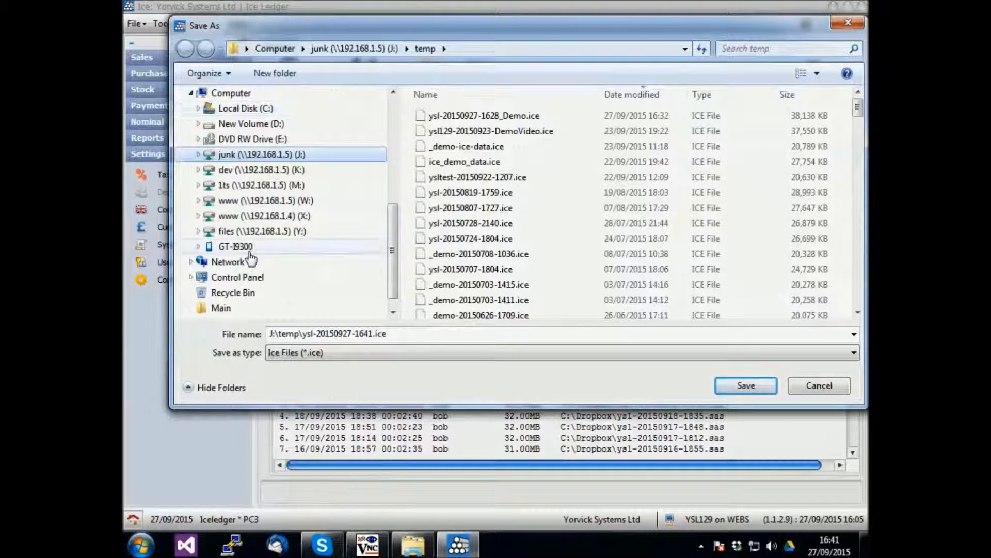
left_click(199, 170)
scroll(285, 207, "down", 6)
scroll(286, 207, "up", 2)
left_click(243, 216)
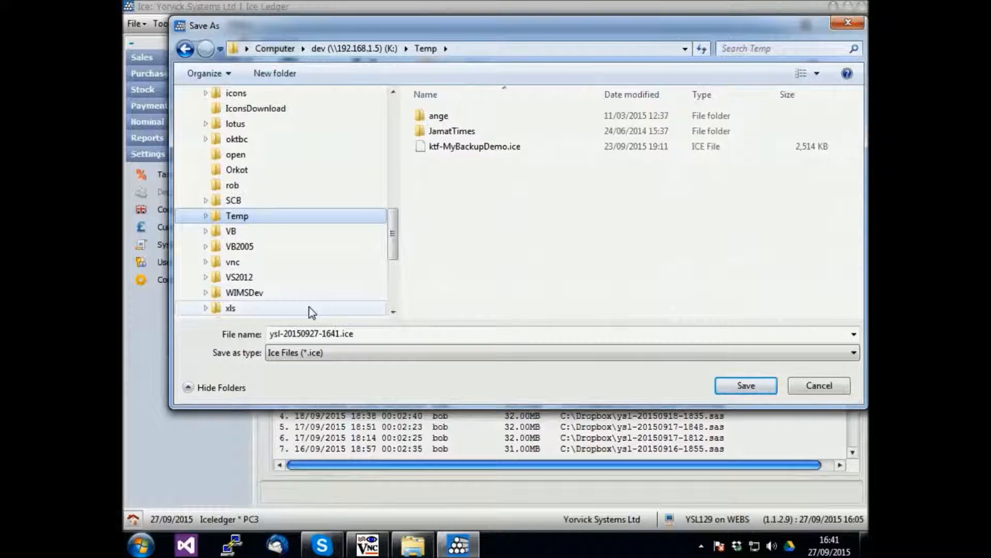
left_click(354, 333)
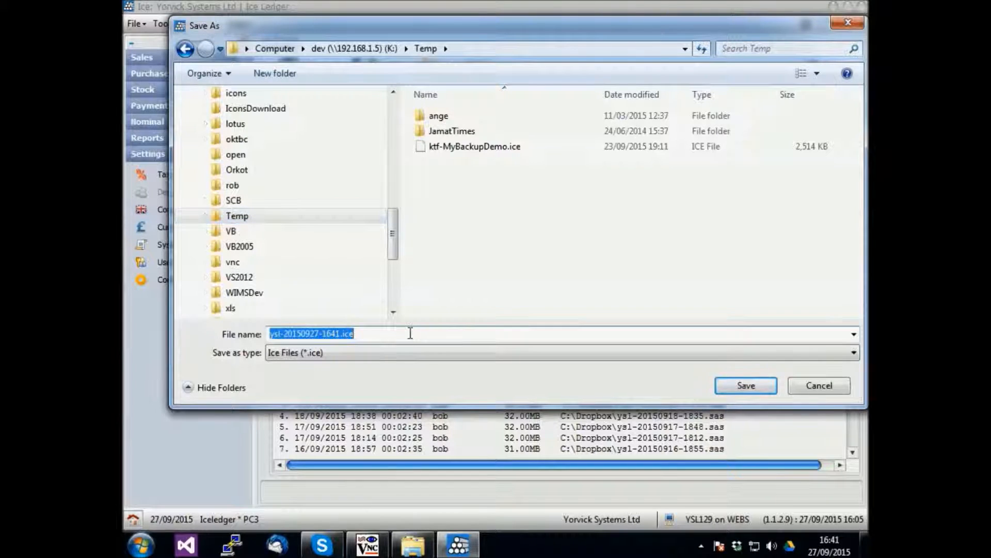
left_click(411, 333)
key("Left")
key("Left")
key("Left")
key("Left")
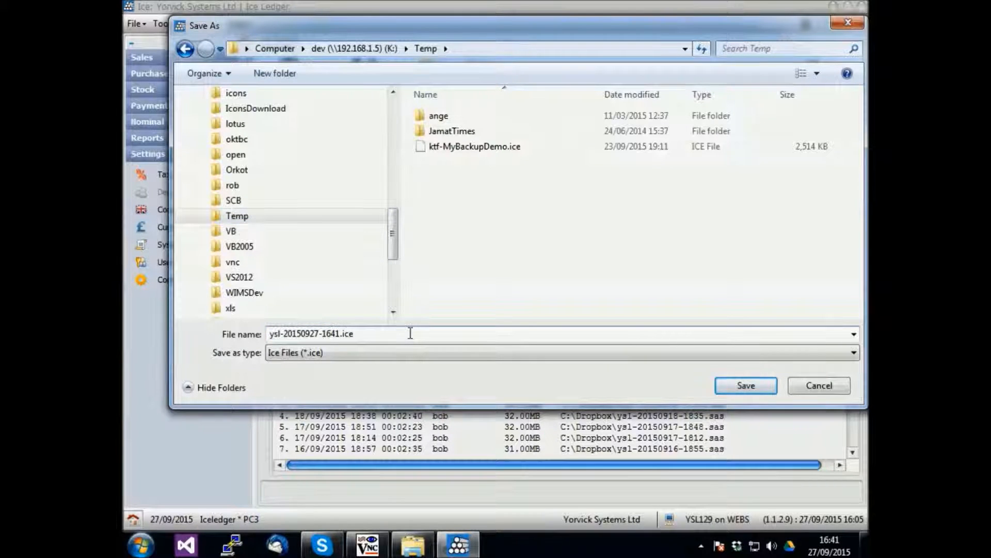
type("_DemoVideo")
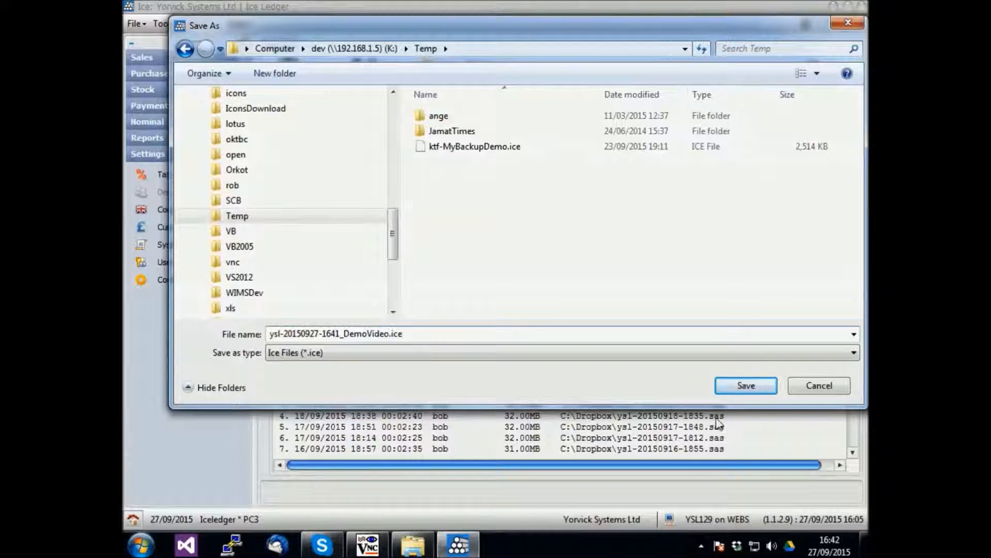
left_click(746, 387)
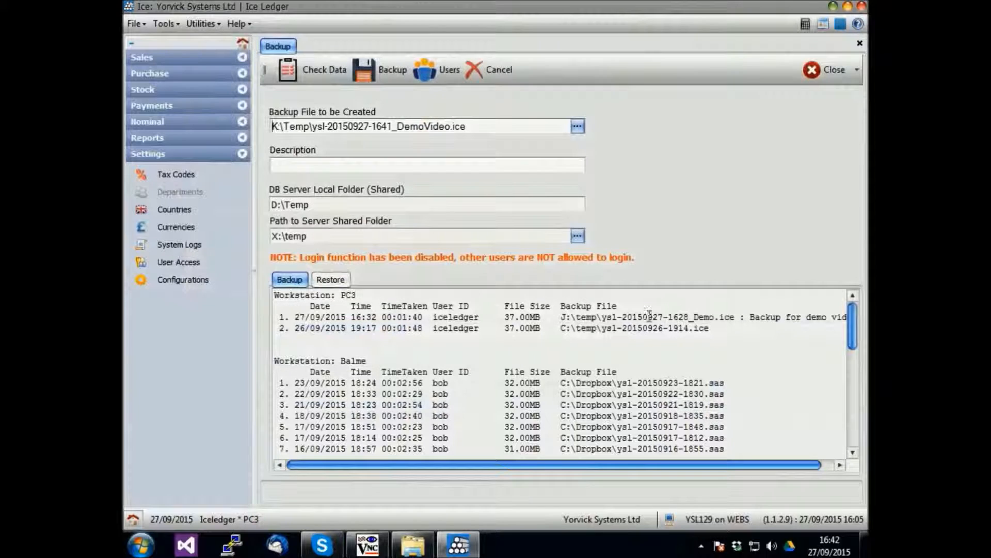
Describe the backup as 'backup for demo video', run it, and acknowledge completion.
left_click(453, 164)
type("backup for dem")
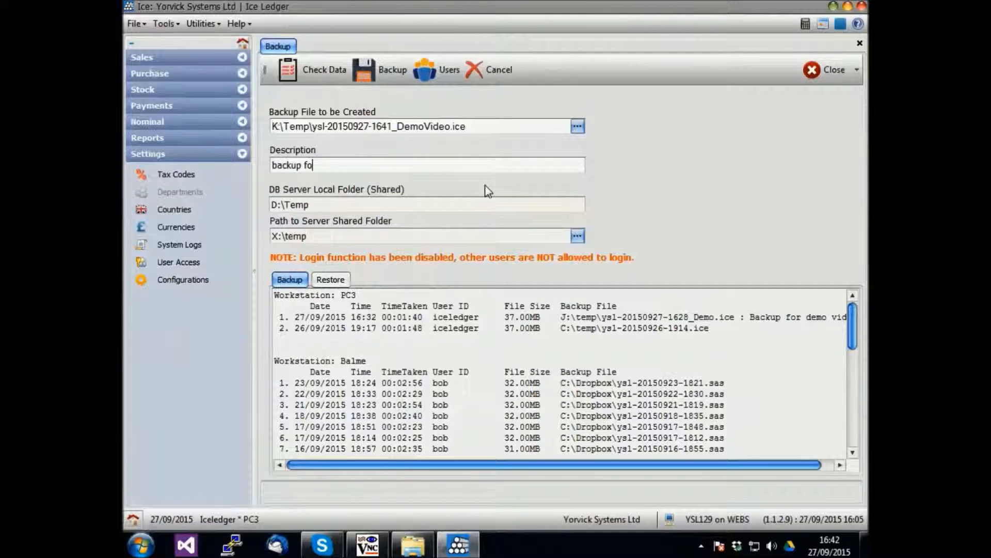
type("video")
left_click(324, 204)
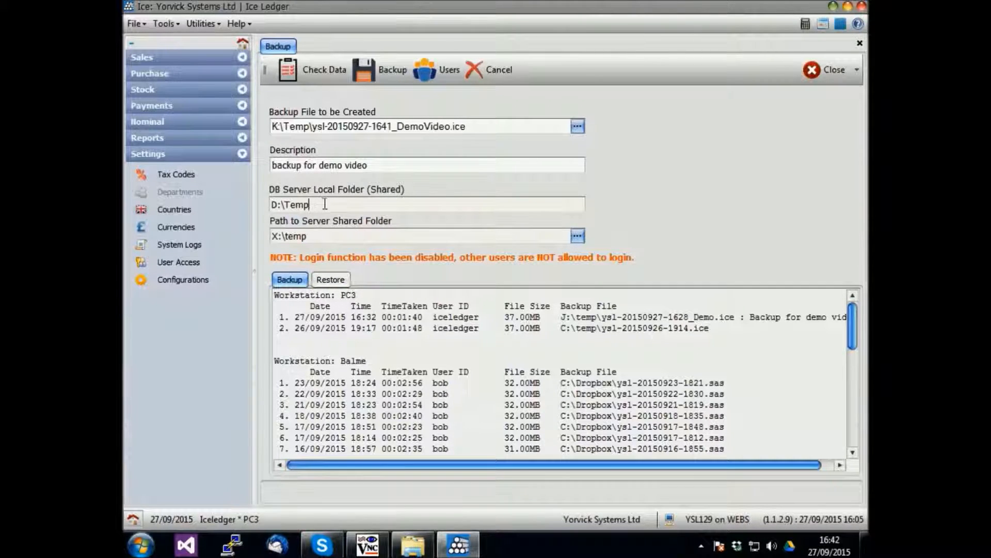
left_click(341, 236)
left_click(377, 77)
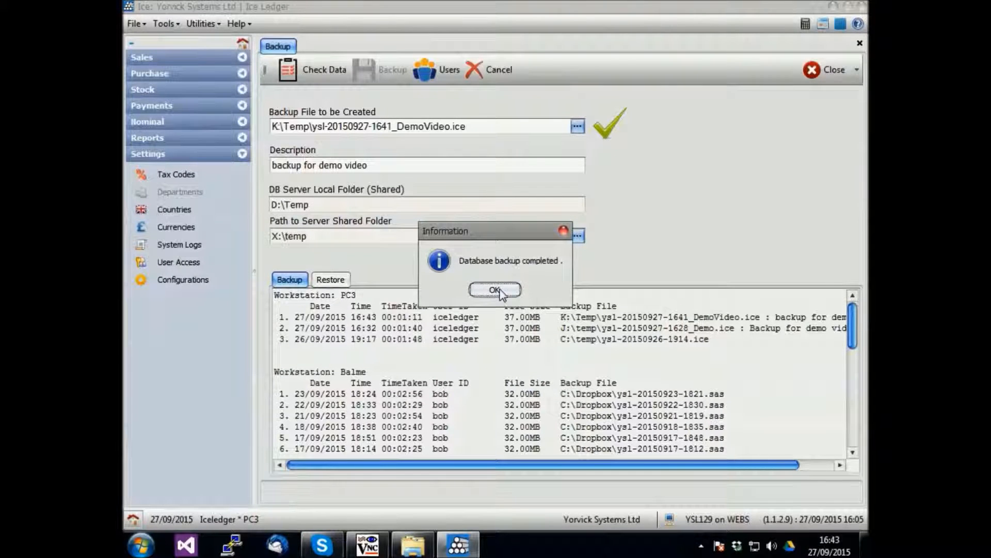
left_click(499, 291)
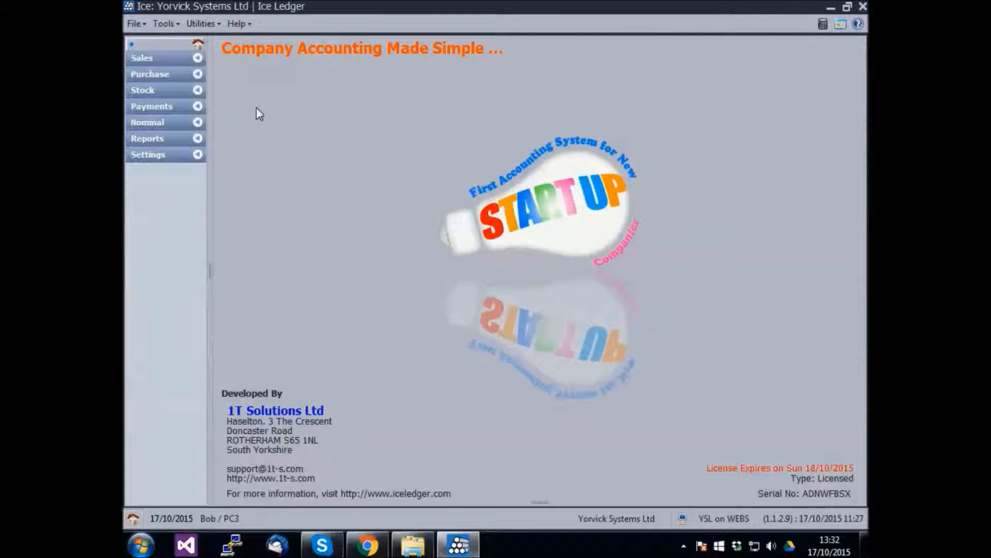
Start Restore Data from Utilities and accept the Data Restore warning.
left_click(202, 24)
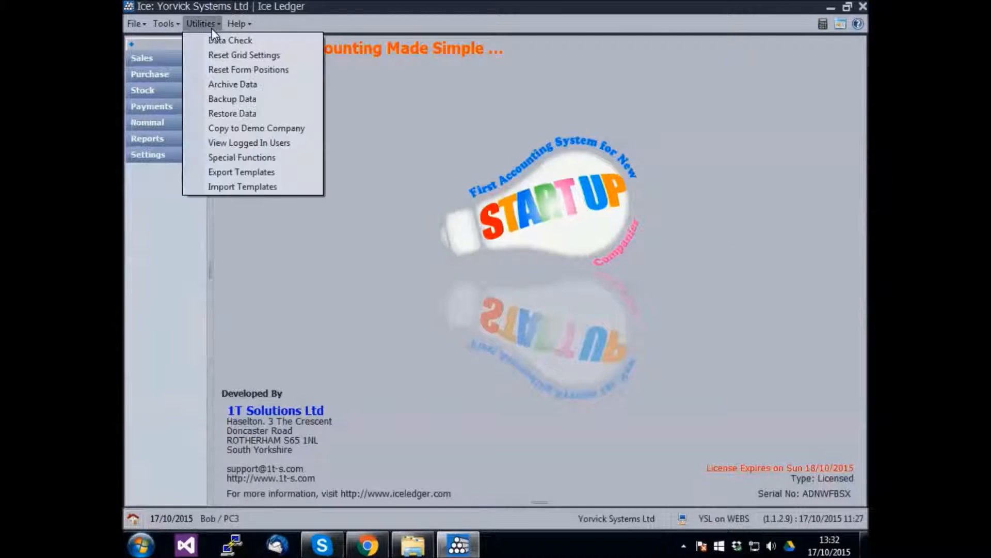
left_click(307, 114)
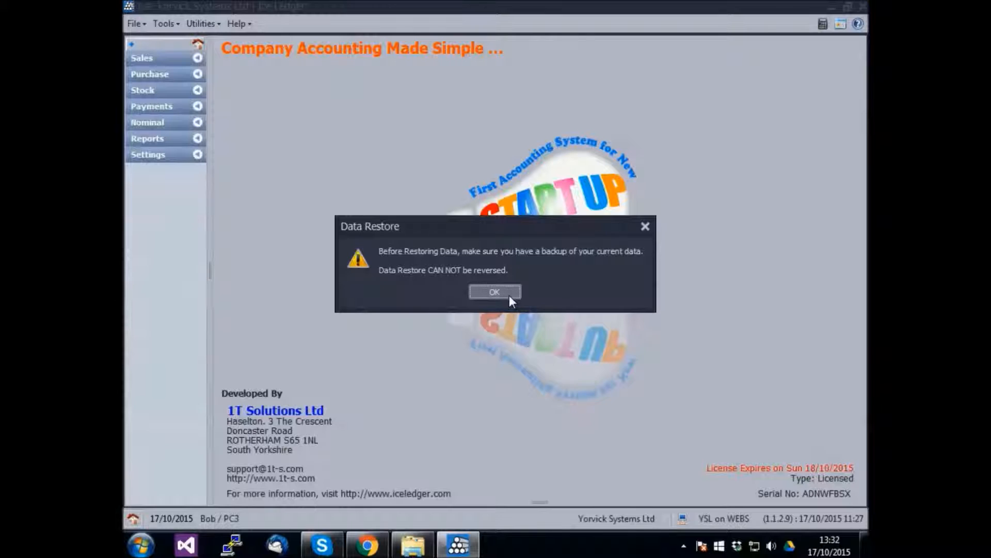
left_click(510, 296)
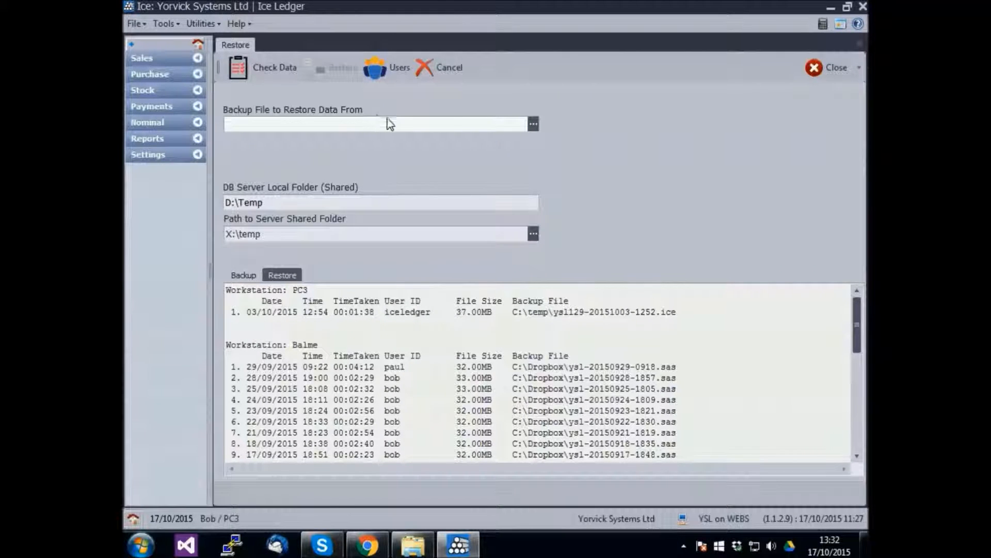
left_click(535, 124)
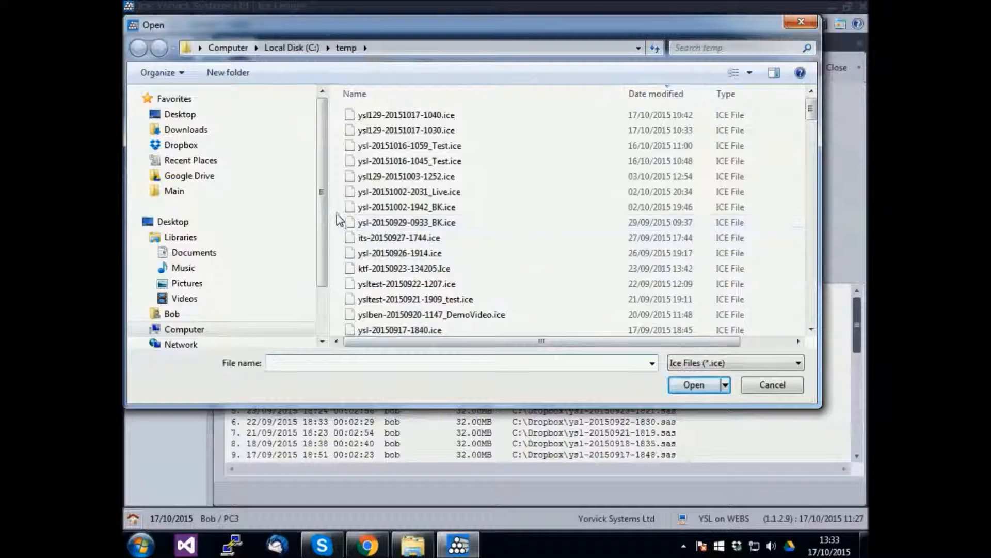
left_click(387, 114)
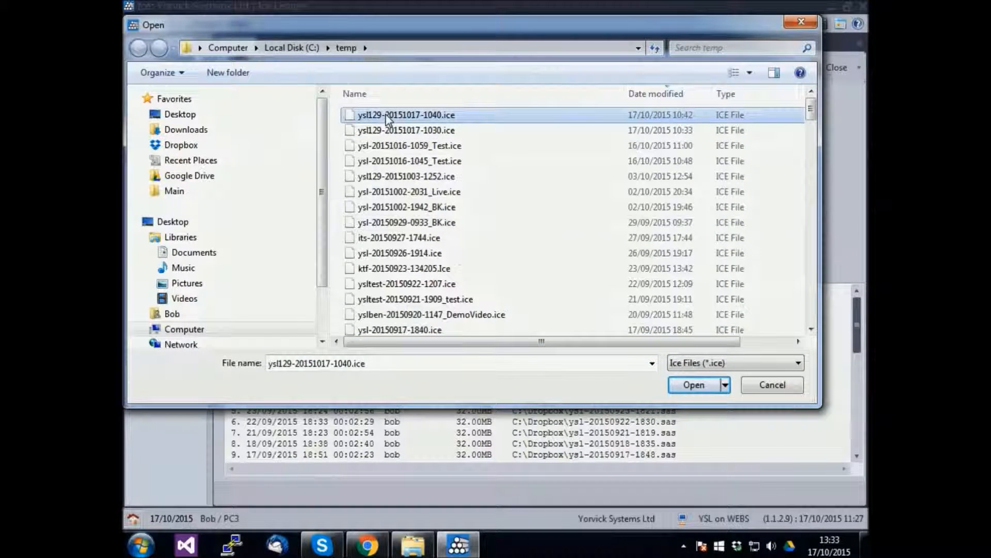
left_click(705, 387)
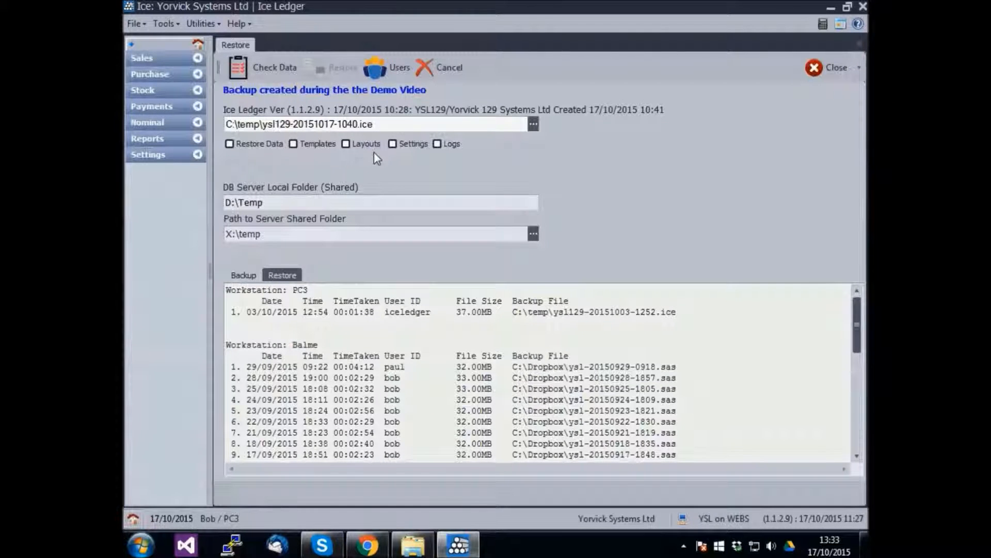
Tick the Restore Data, Templates and Different Folder restore options.
left_click(230, 145)
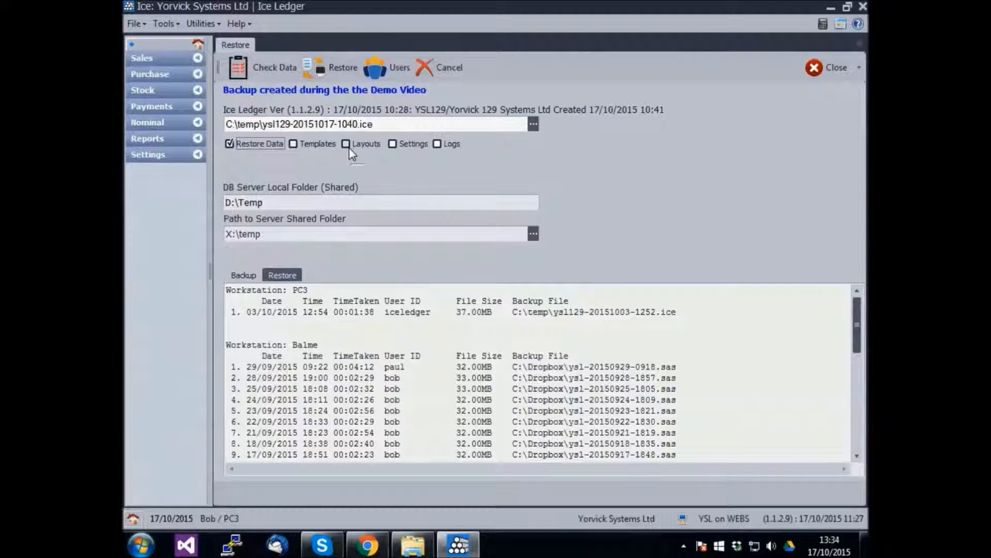
left_click(294, 146)
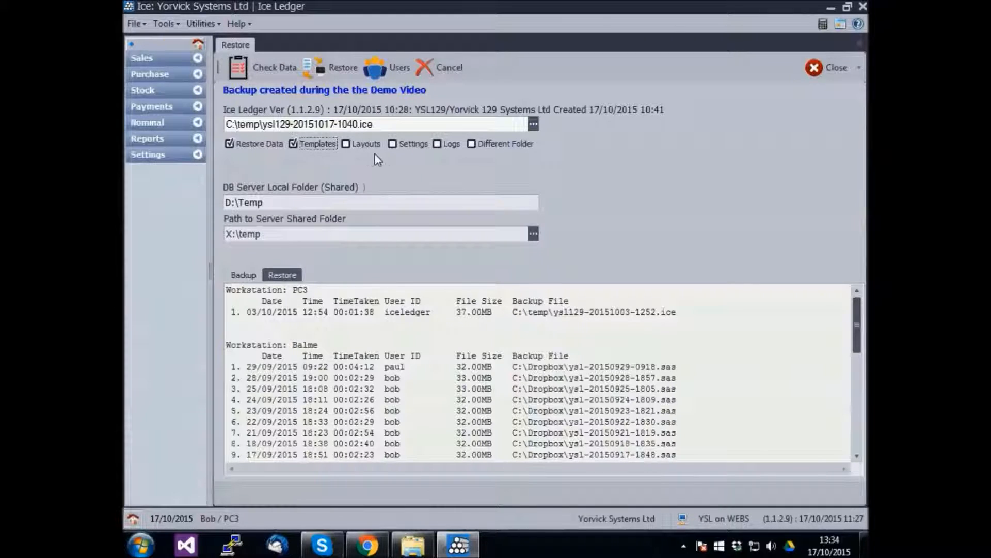
left_click(472, 144)
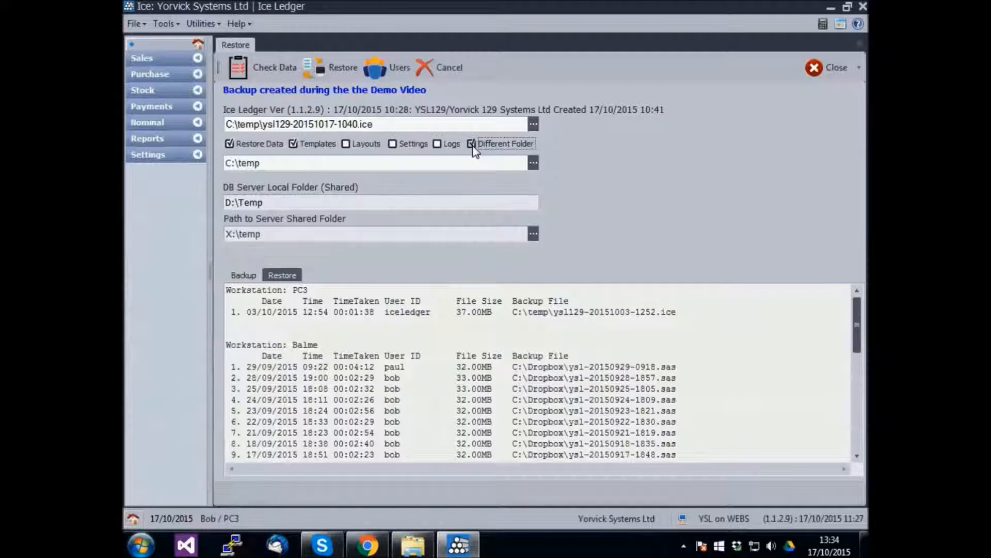
Pick C:\temp as the folder to restore into.
left_click(535, 165)
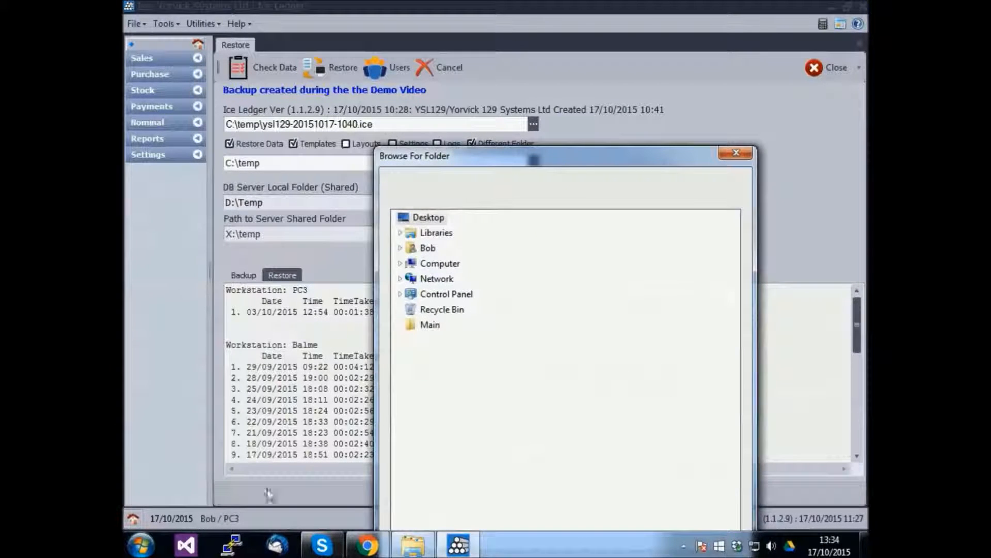
left_click(400, 264)
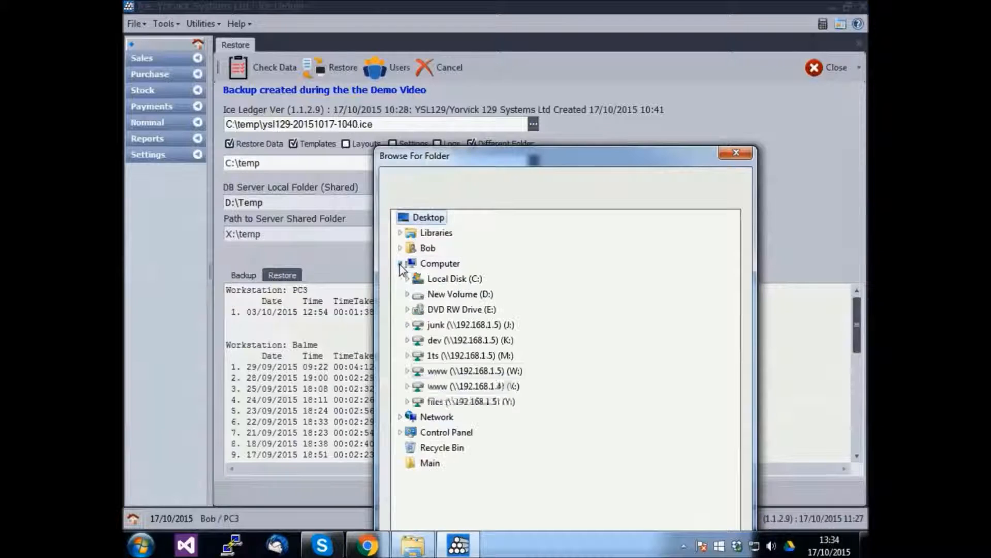
left_click(407, 279)
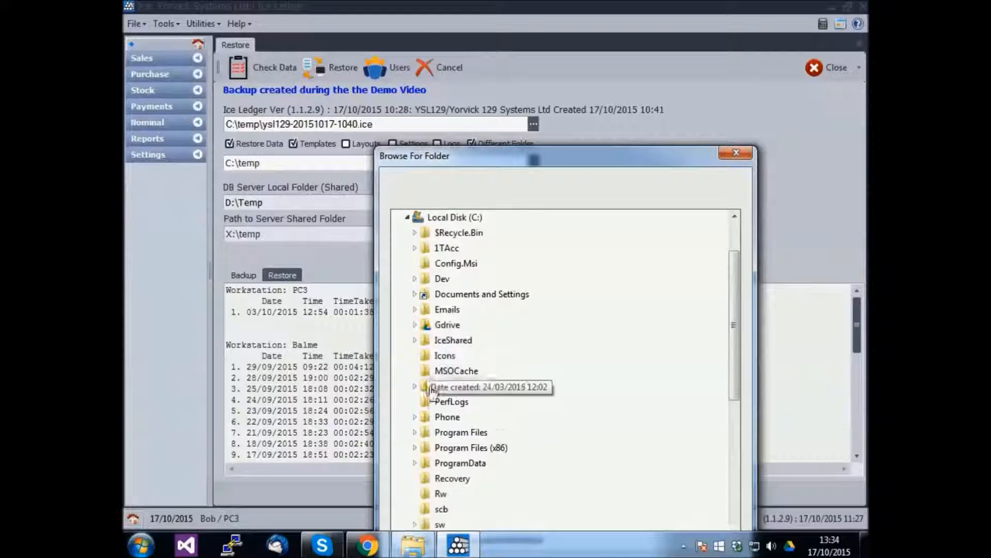
scroll(442, 490, "down", 3)
scroll(443, 460, "up", 2)
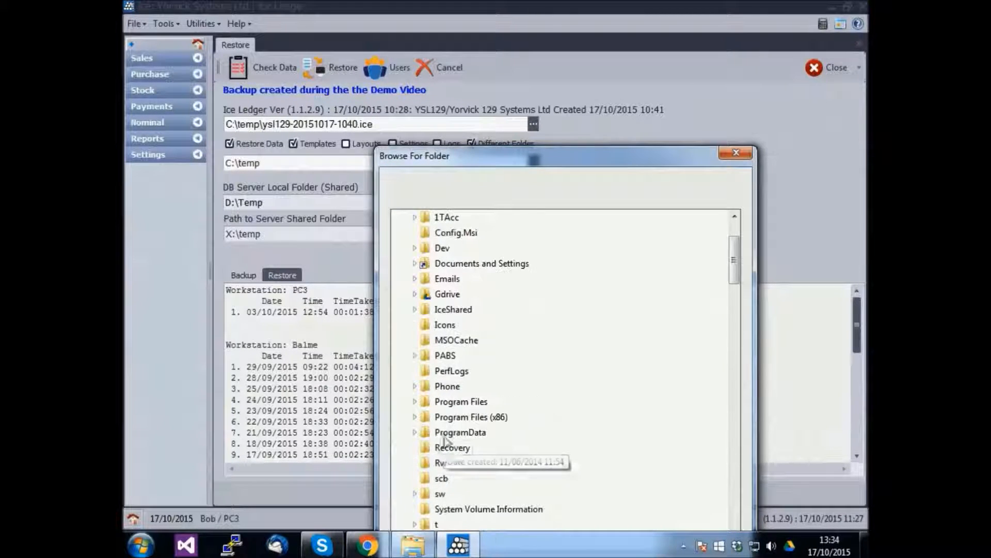
left_click_drag(615, 169, 594, 51)
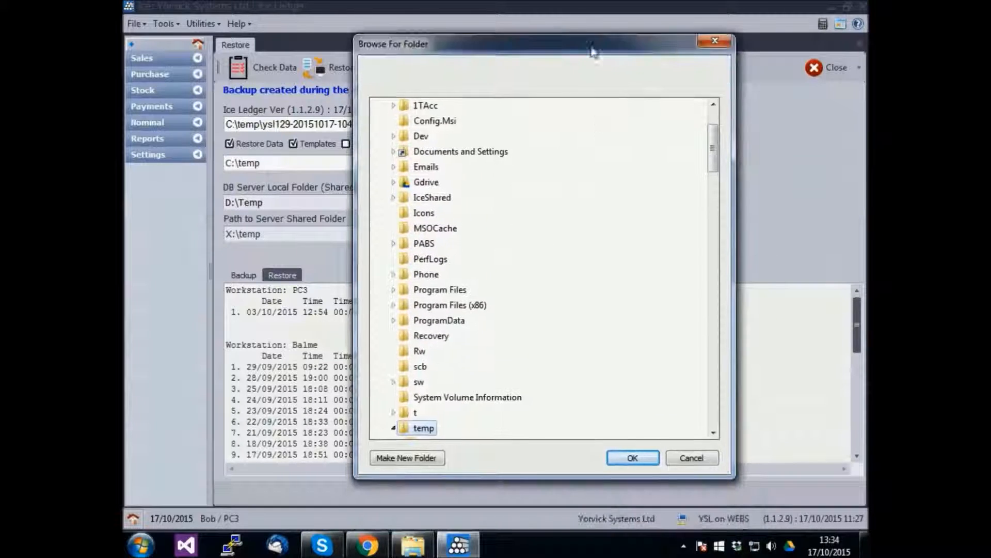
left_click(630, 458)
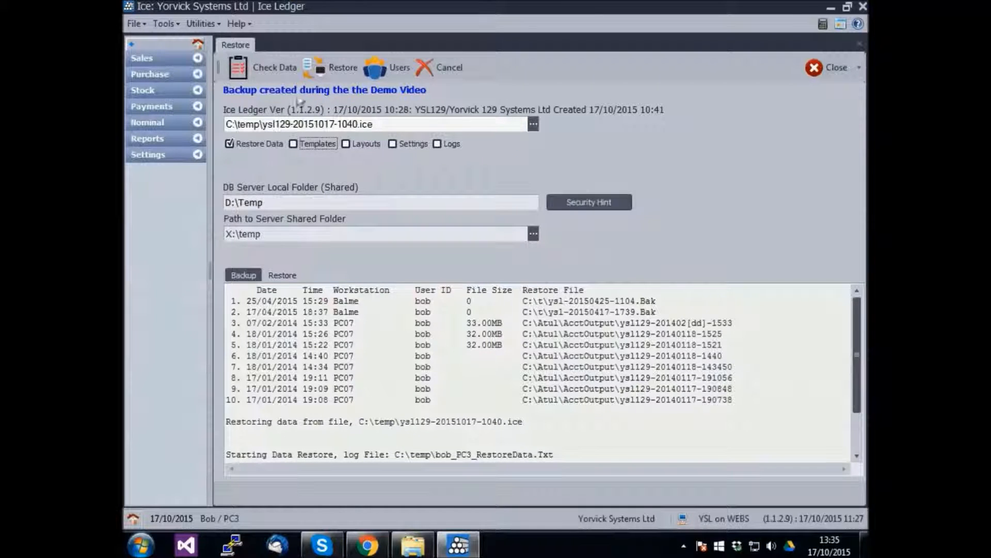
left_click(351, 77)
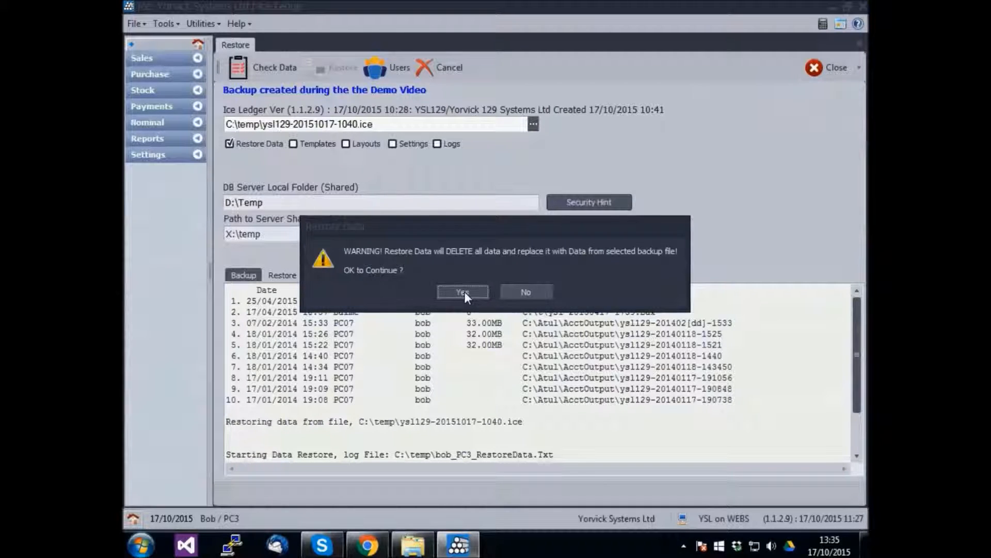
left_click(464, 291)
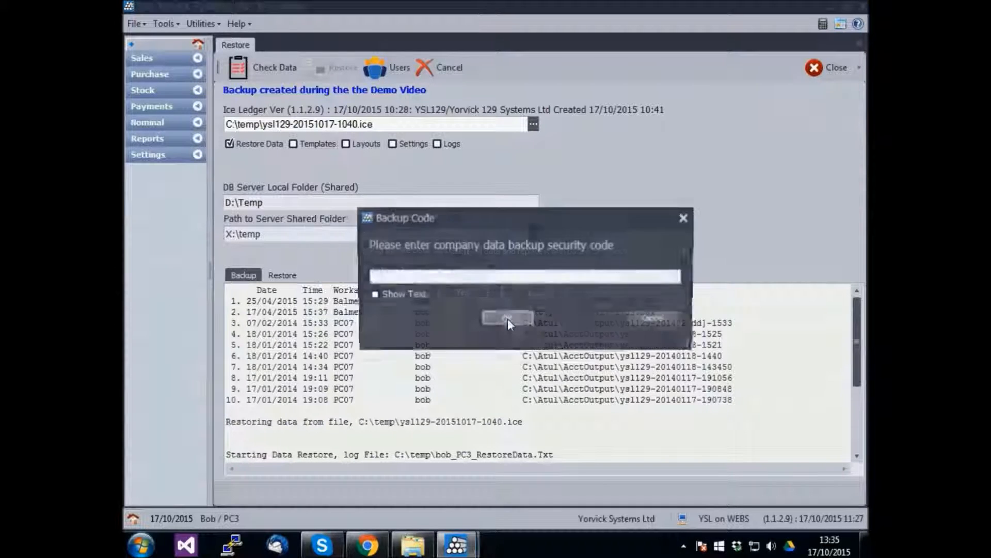
left_click(448, 276)
type("**********")
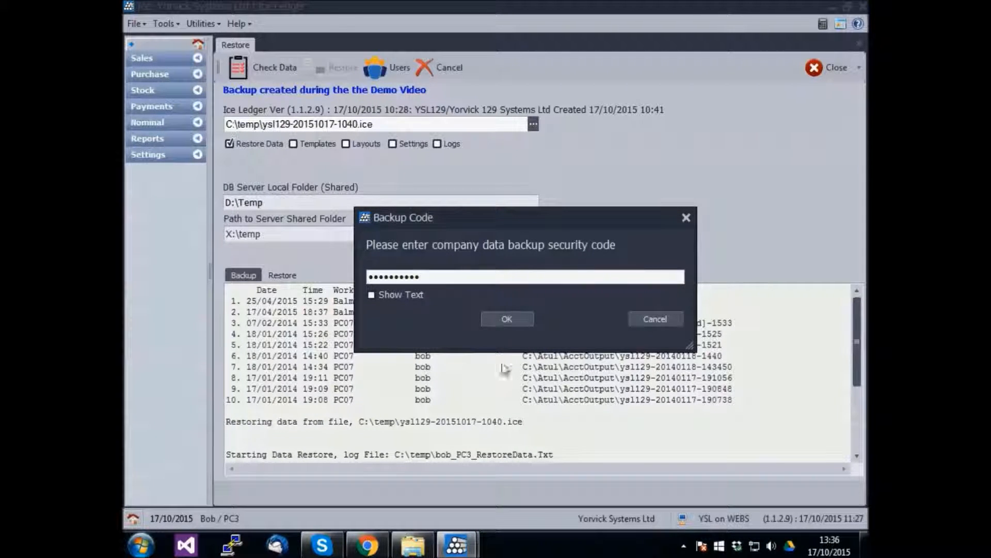
left_click(520, 320)
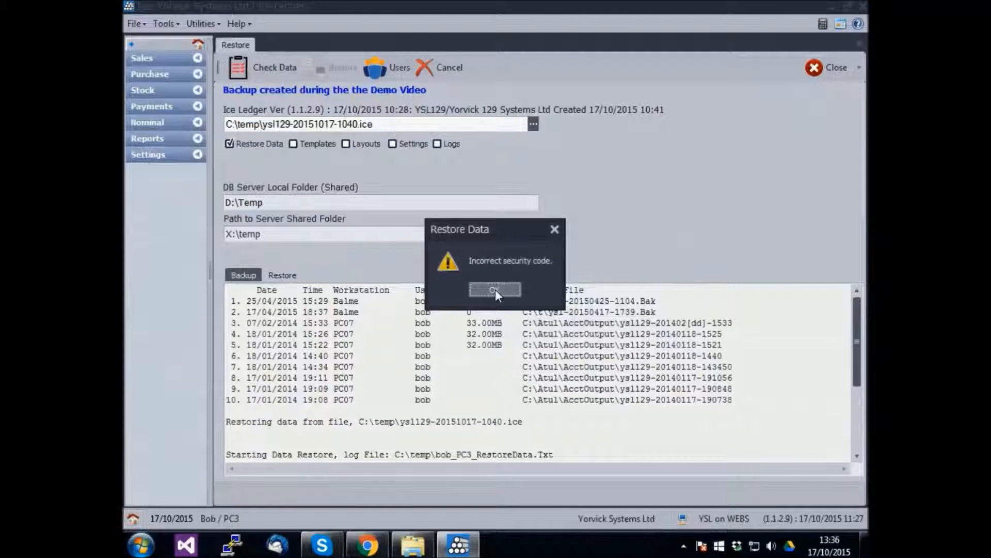
left_click(495, 289)
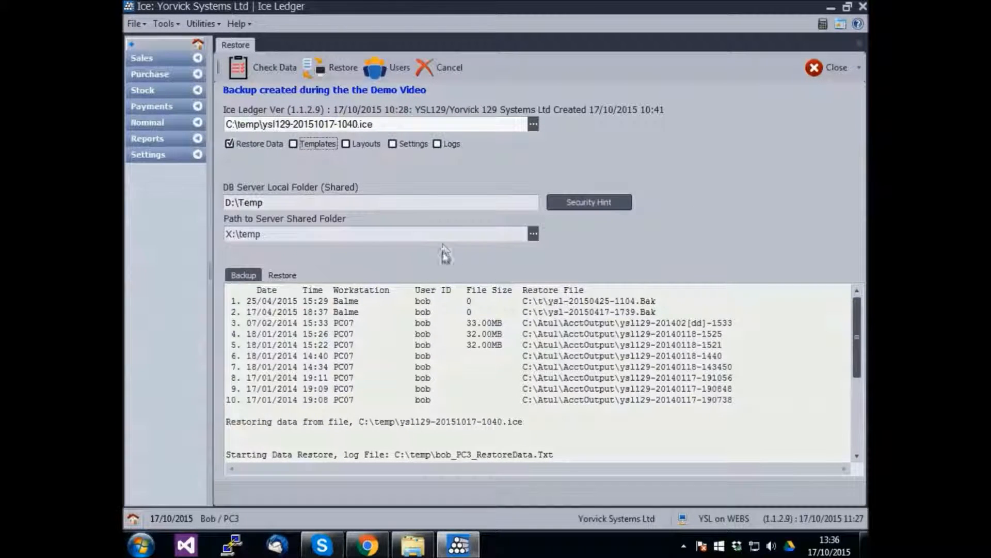
Check the security hint, then rerun the restore, confirm replacing data, and submit the correct backup security code.
mouse_move(584, 207)
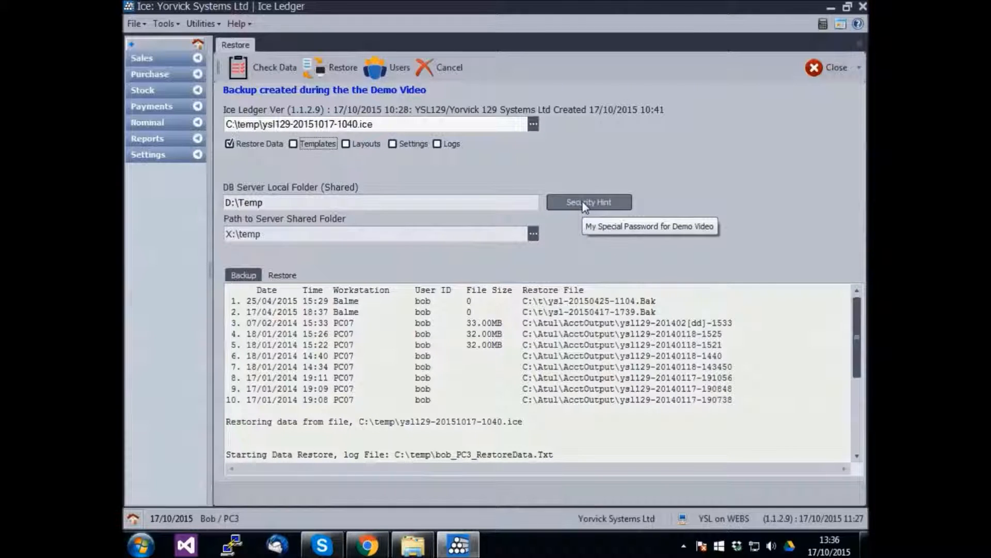
left_click(331, 79)
left_click(469, 295)
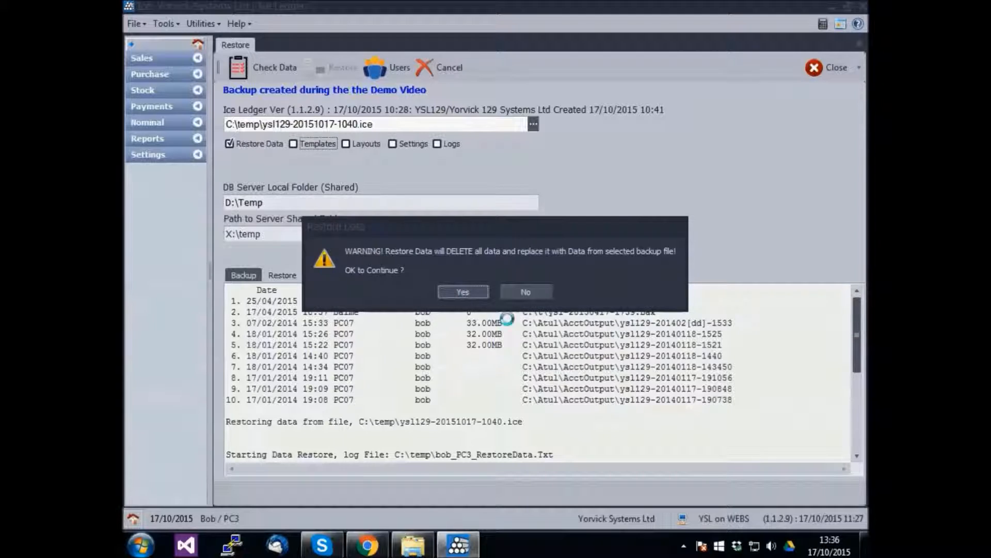
left_click(471, 275)
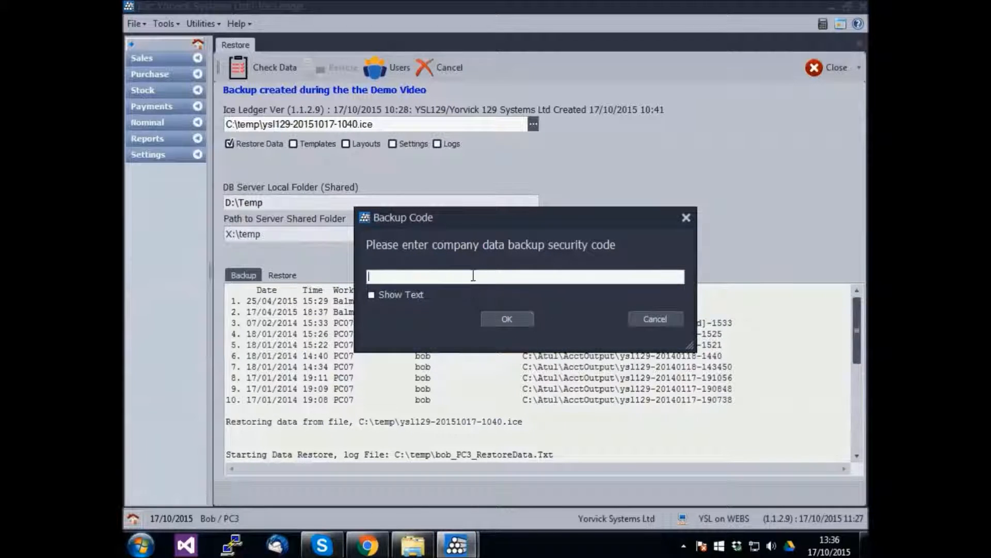
type("1*******")
left_click(498, 321)
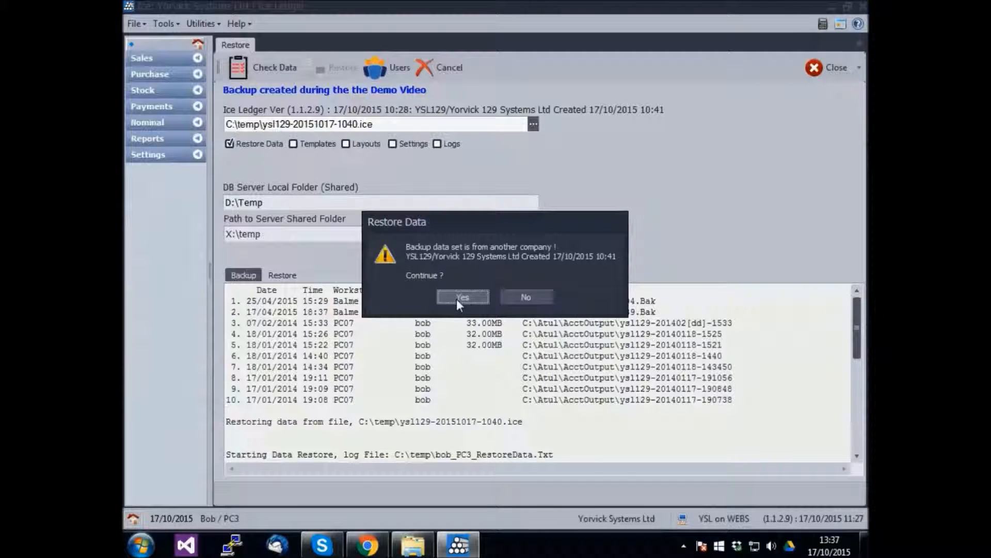
Continue restoring the other company's backup set and acknowledge the successful restore message.
left_click(457, 298)
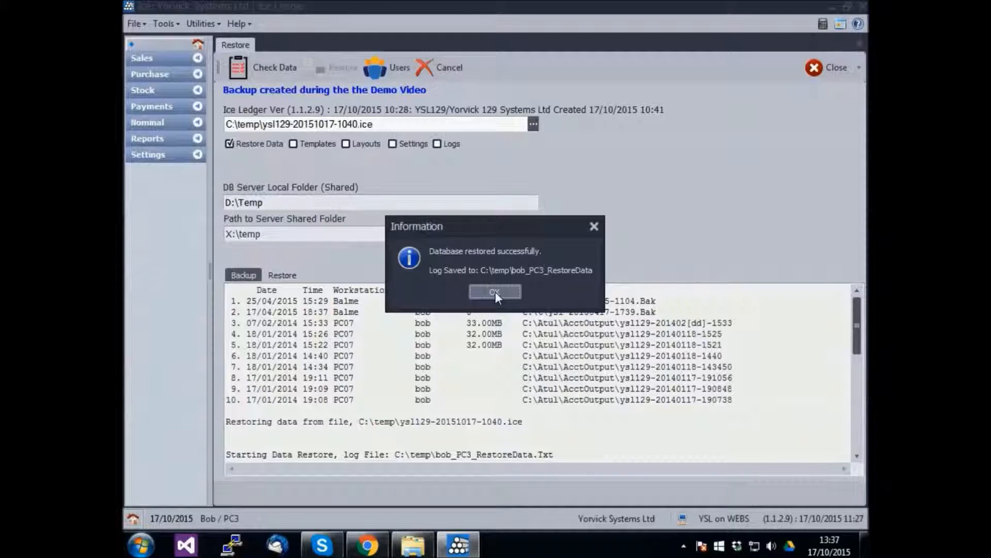
left_click(494, 291)
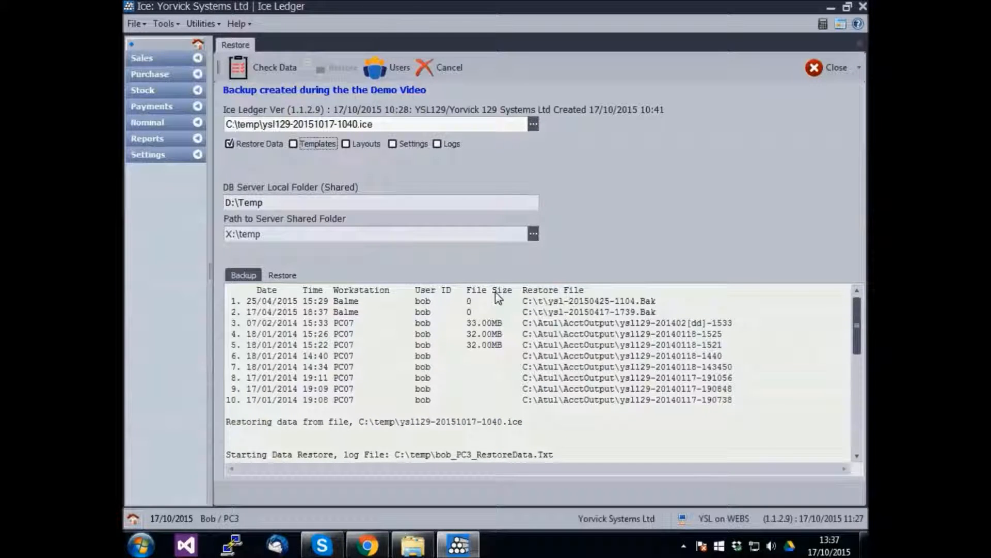